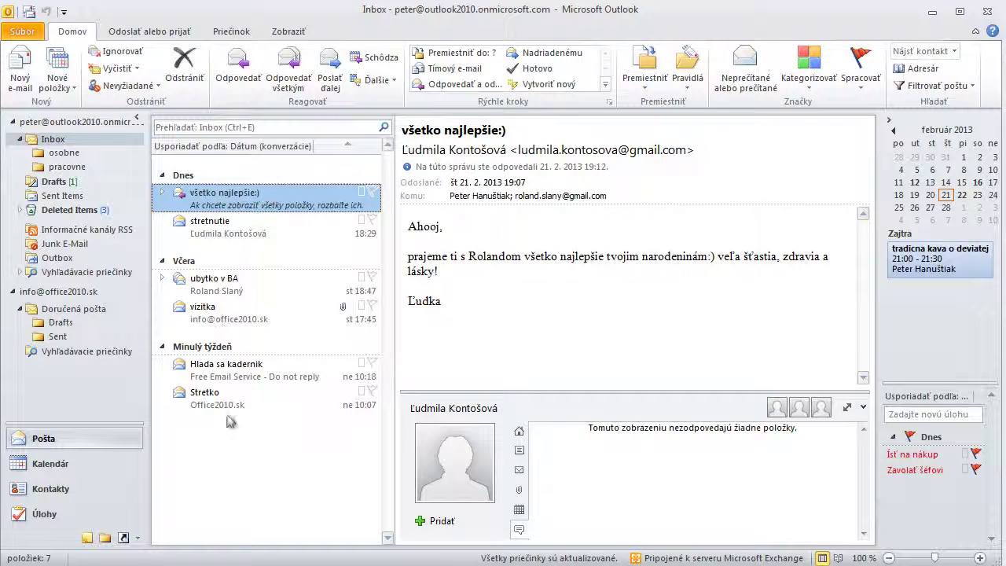
Step: Search the Inbox for 'ahoj', view the highlighted match in the Stretko message, then clear the search
click(191, 127)
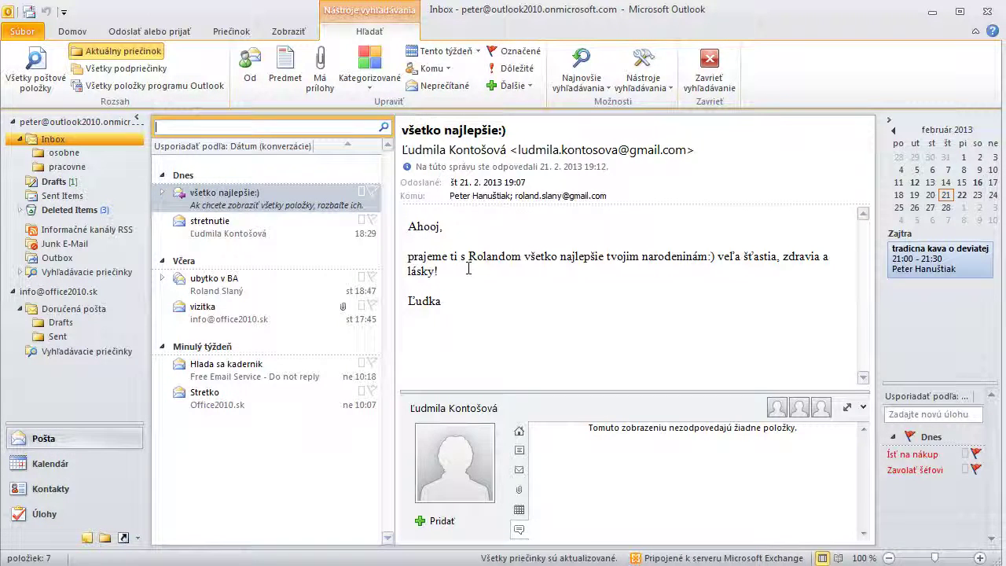
text(aho)
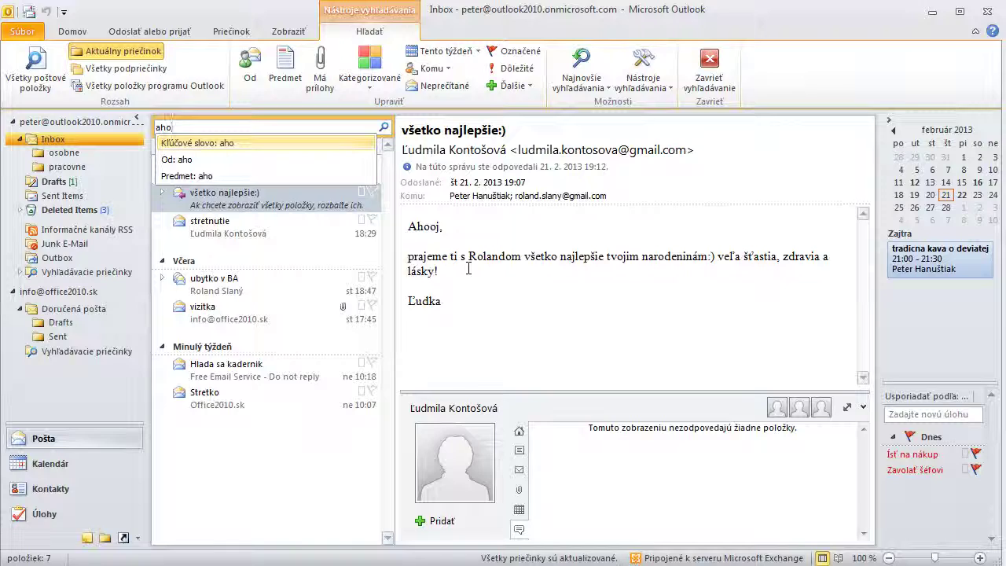
text(j)
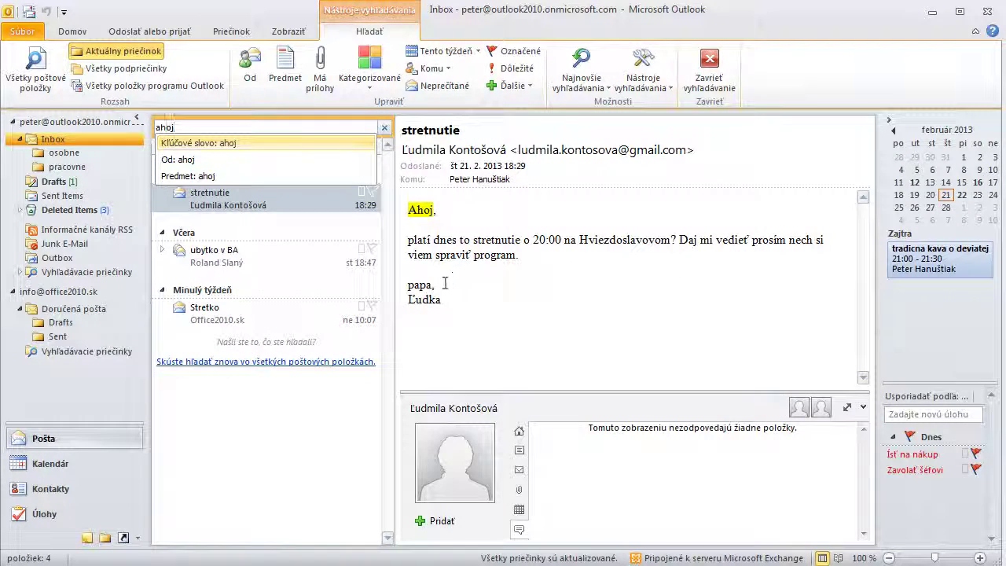
click(292, 206)
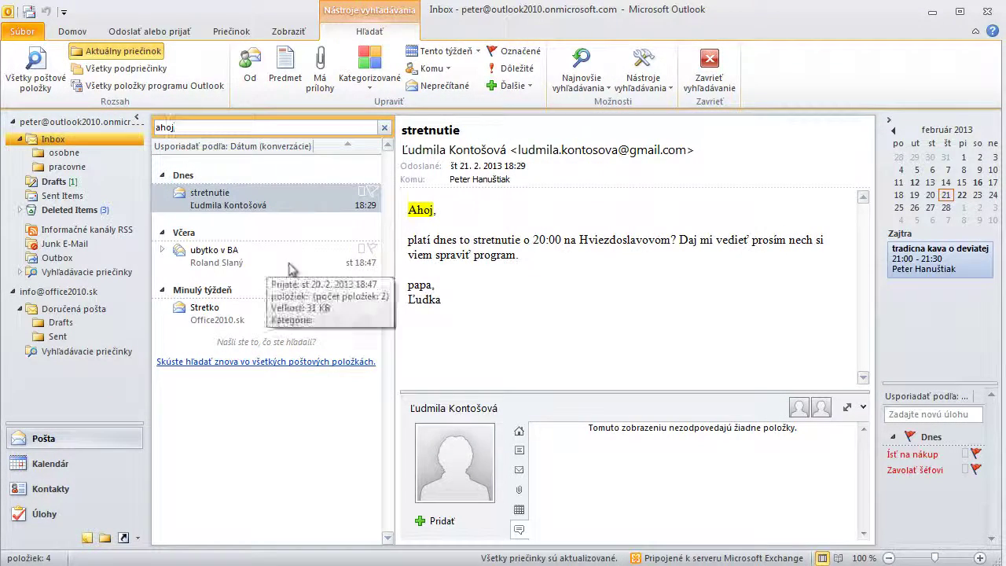
click(291, 267)
click(288, 311)
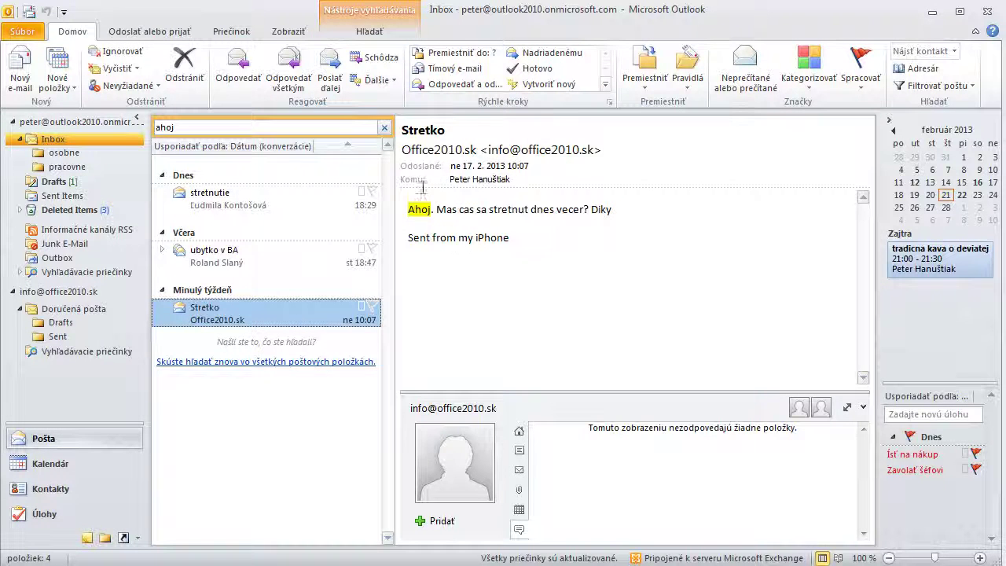
click(232, 127)
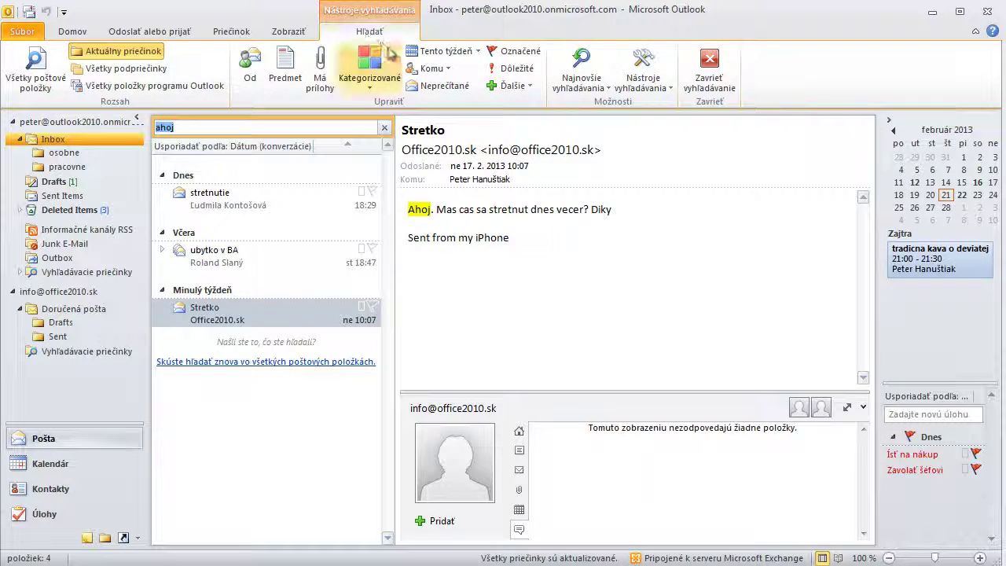
click(707, 69)
Step: Search the Inbox for the sender's first name and widen the scope to All Subfolders
click(313, 127)
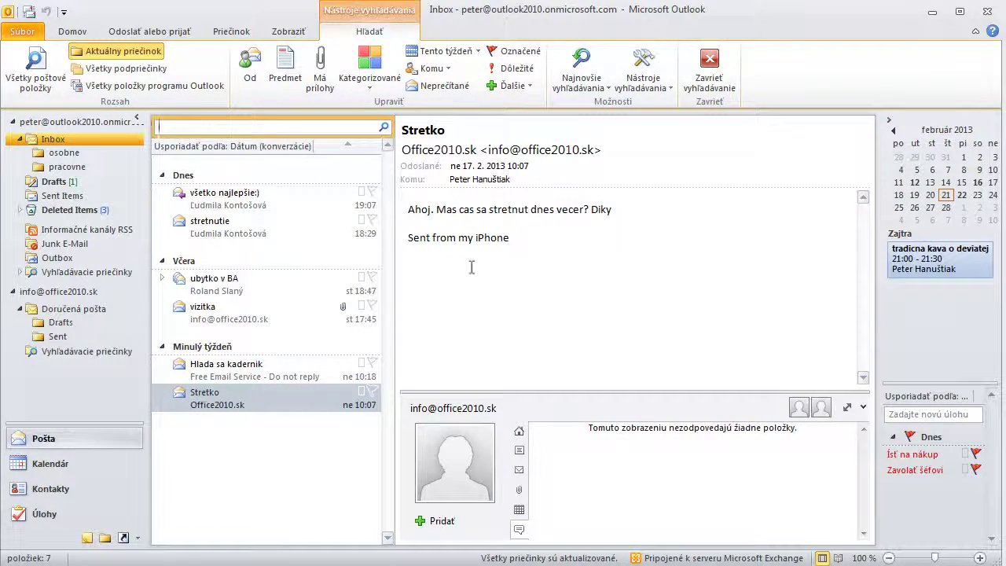
text(tomas)
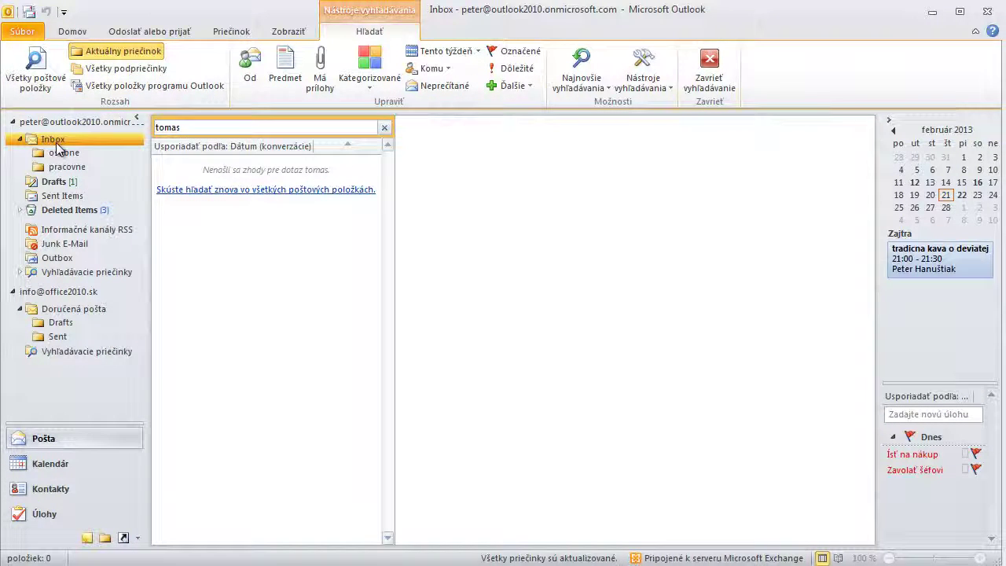
click(111, 69)
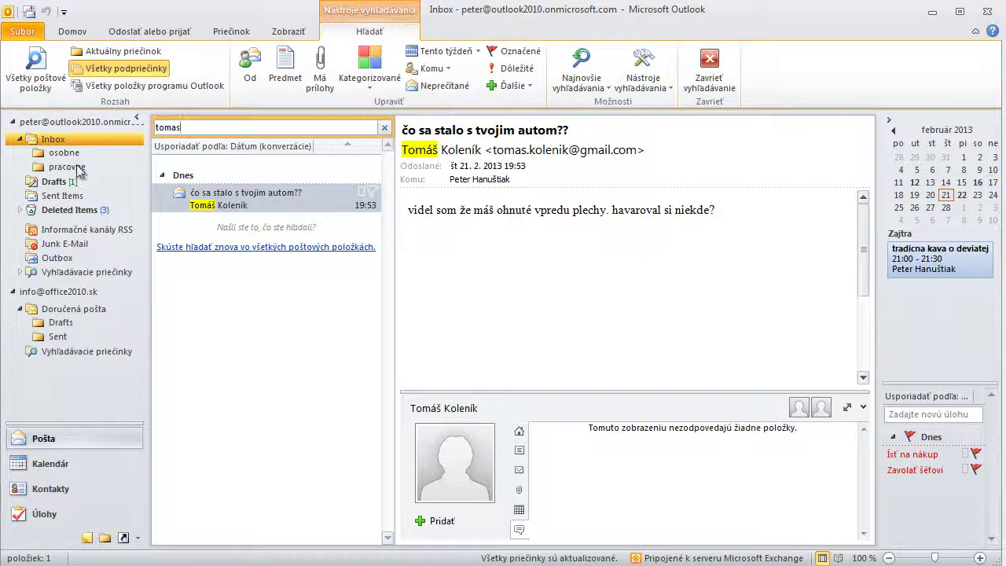
mouse_move(234, 201)
mouse_move(201, 216)
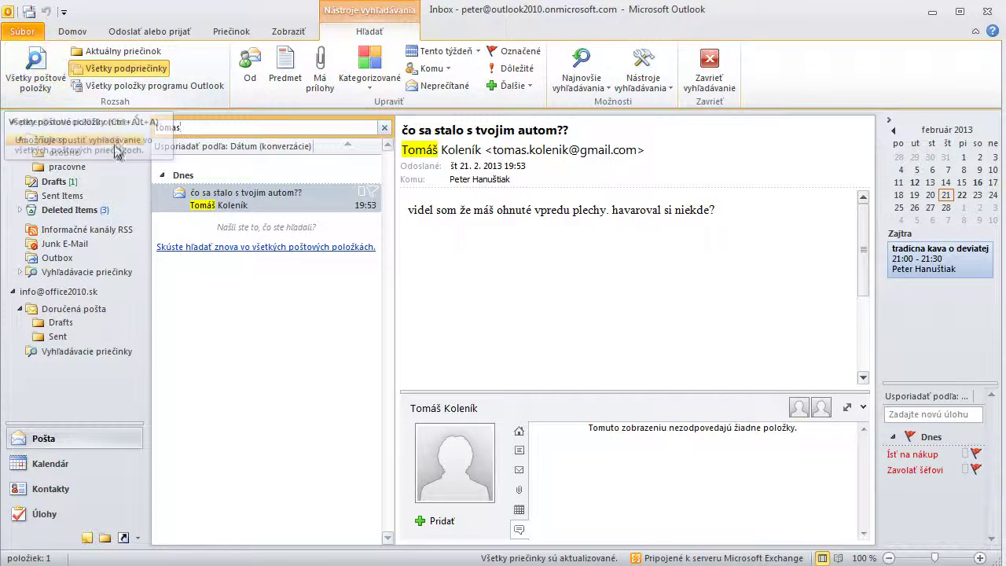
Step: Rerun the first-name search across All Mail Items so 'Nová objednávka' appears
click(216, 247)
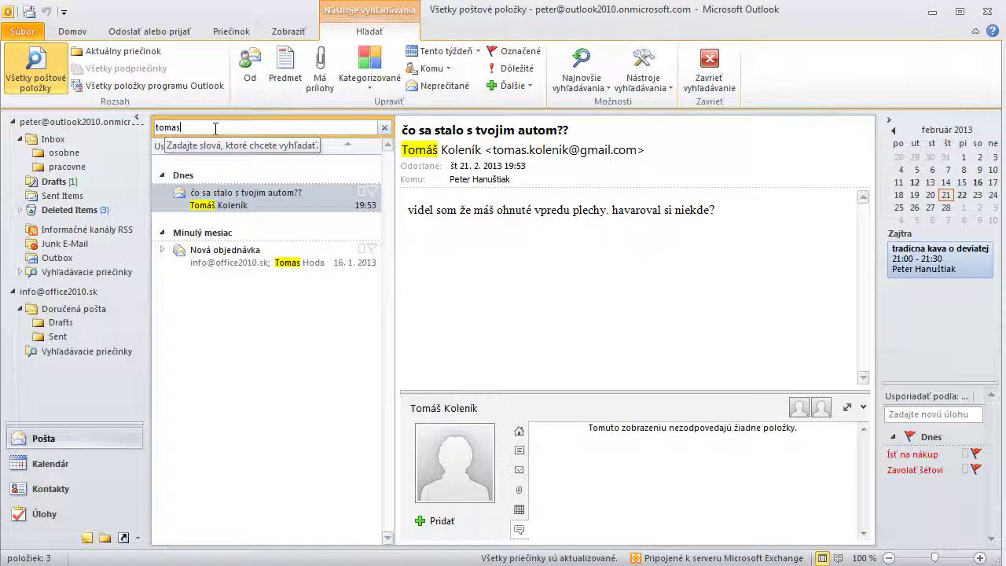
Step: Add a subject condition 'ponuka' to the query and show the More properties list
click(286, 75)
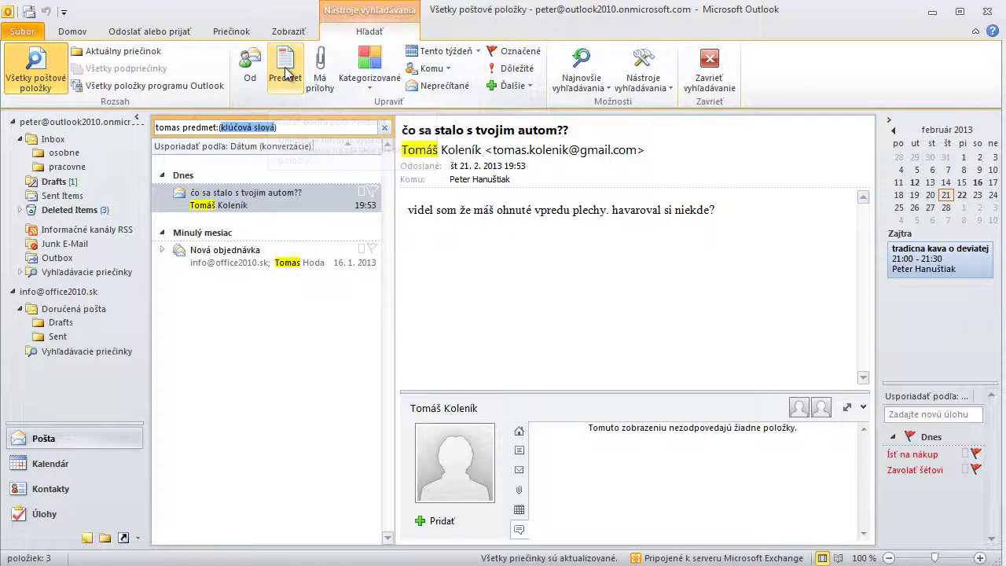
text(ponuka)
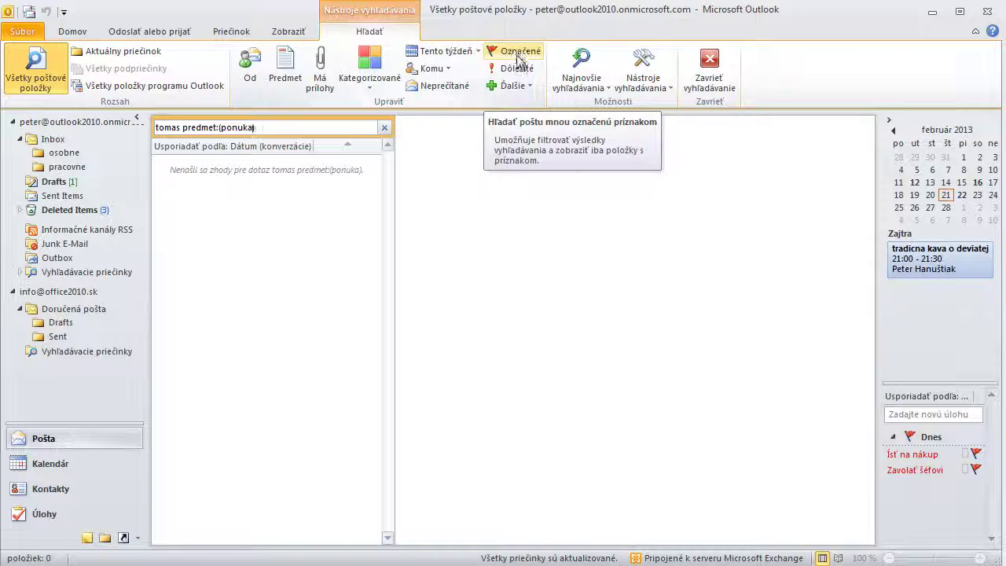
click(528, 87)
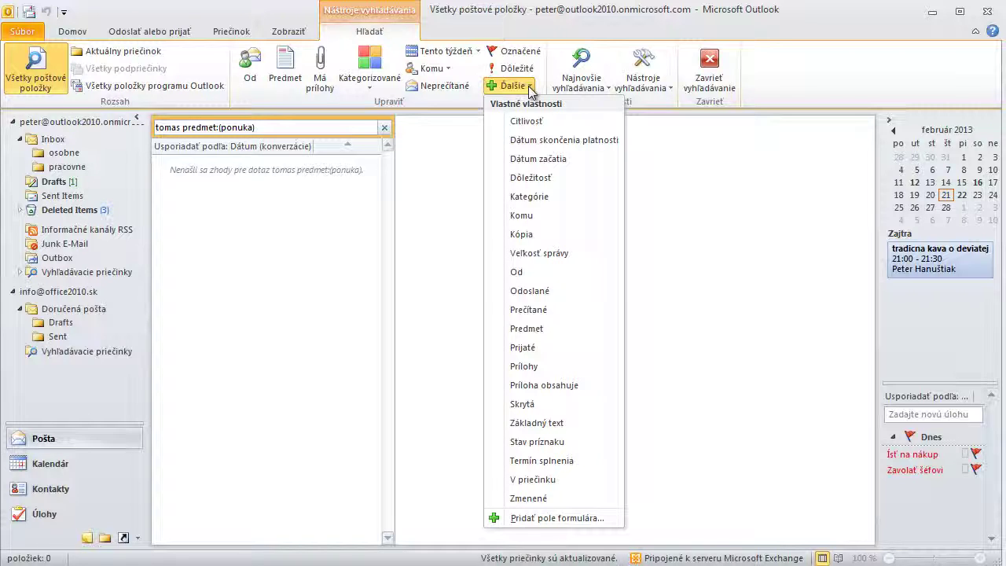
Step: Dismiss the More property list and exit the search with Esc, back to the full Inbox
key(Escape)
key(Escape)
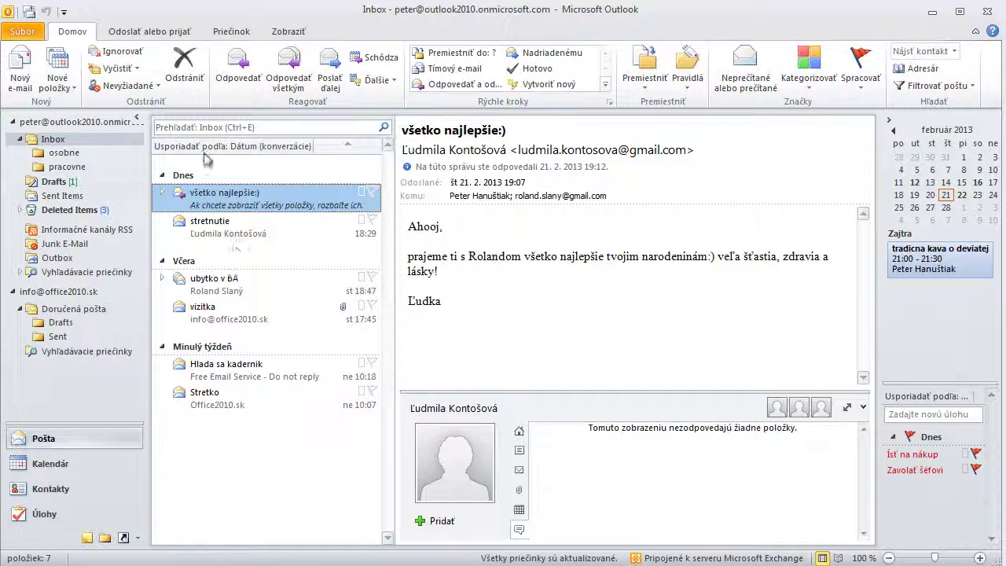
Step: Search again for 'ahoj' and read the 'ubytko v BA' and Stretko results
click(191, 126)
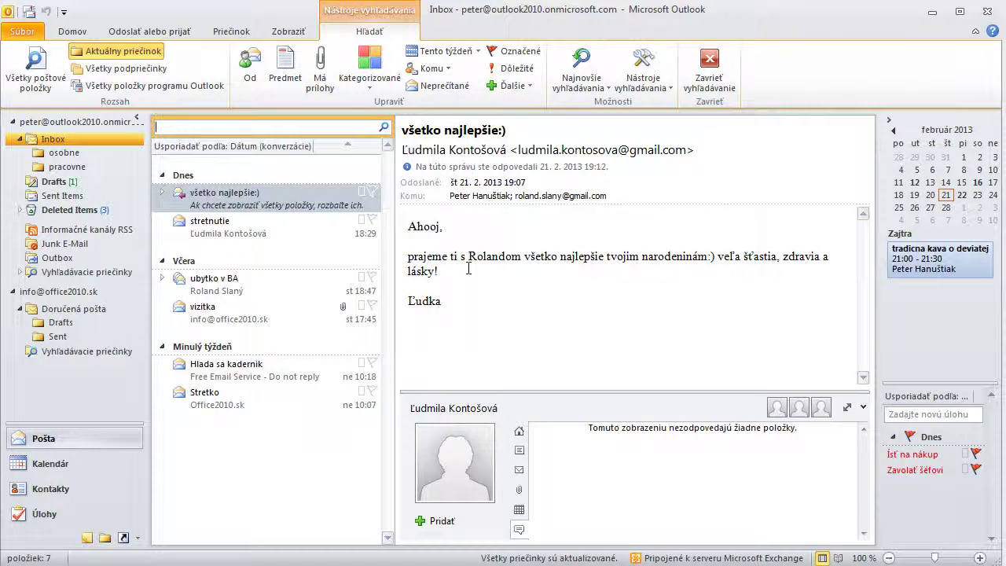
text(ahoj)
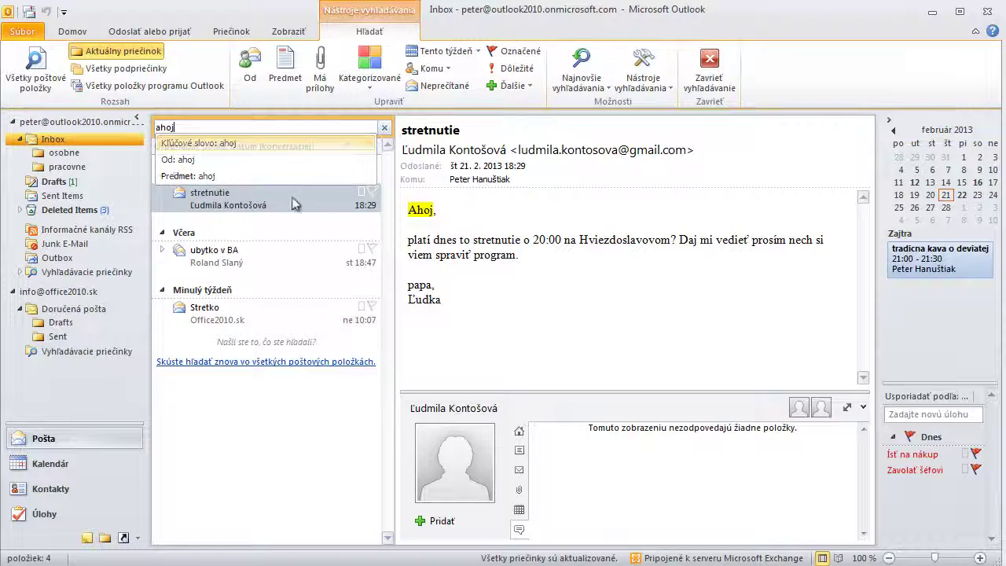
click(291, 267)
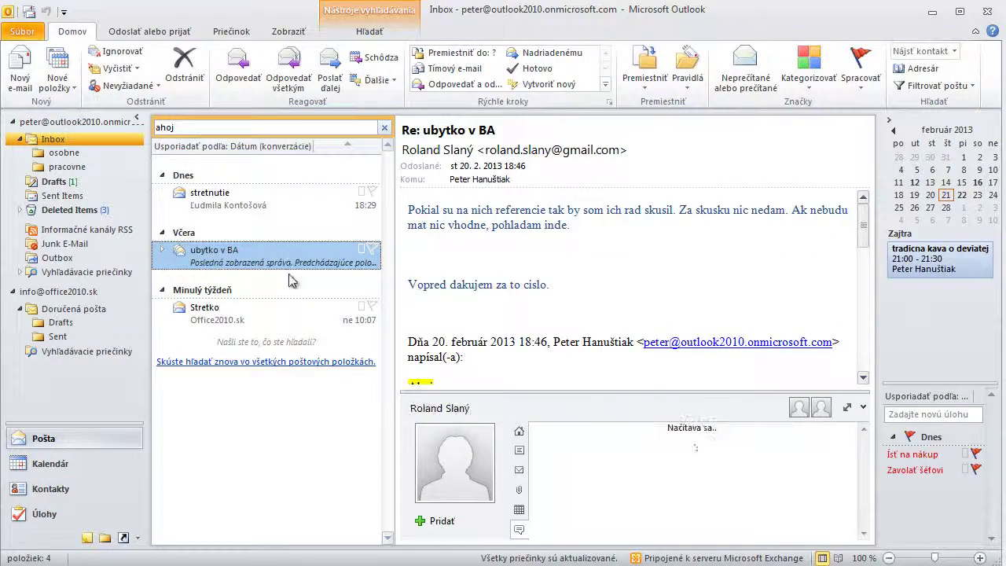
click(291, 313)
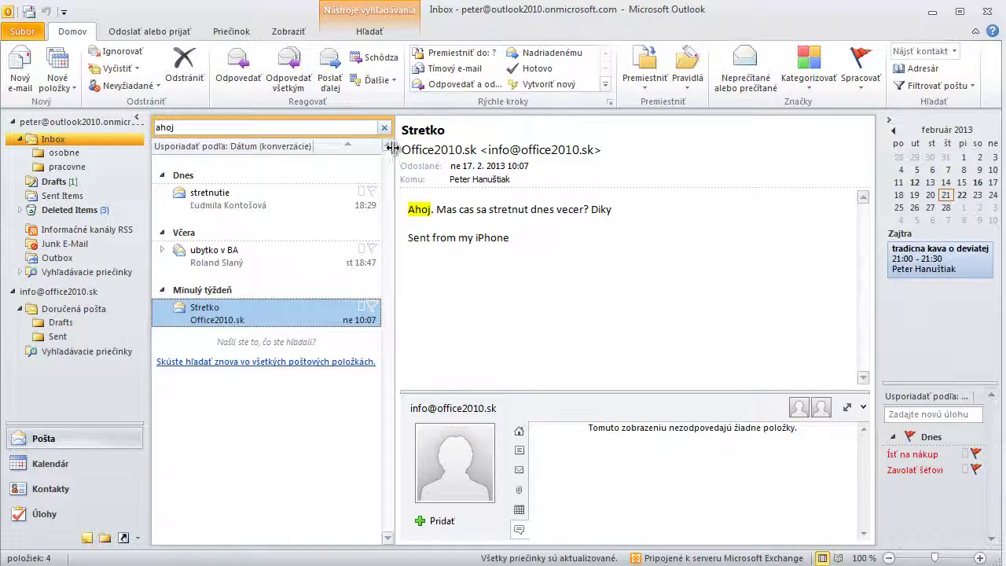
click(236, 128)
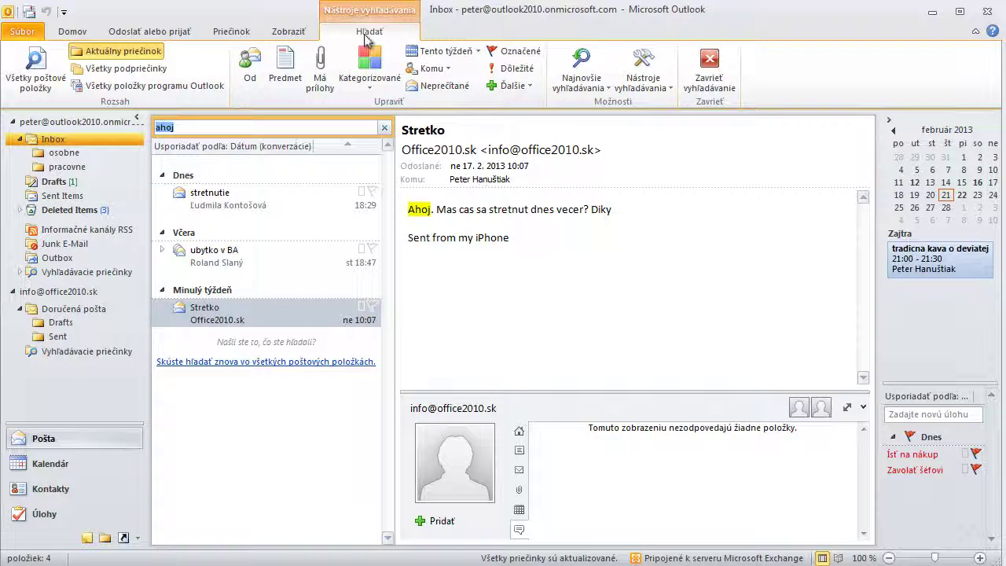
Step: Clear the 'ahoj' search and search the Inbox for the sender's first name instead
click(710, 66)
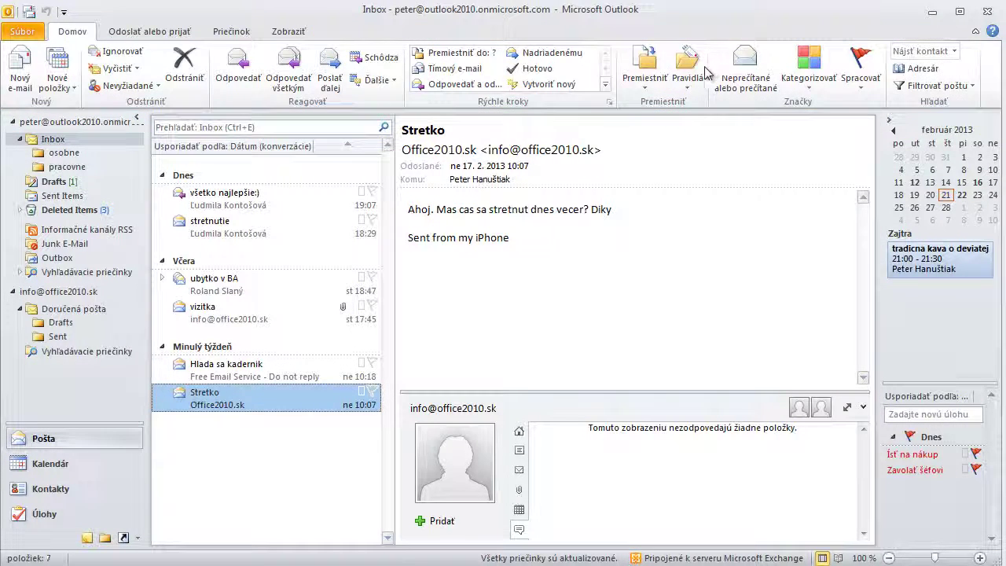
click(301, 129)
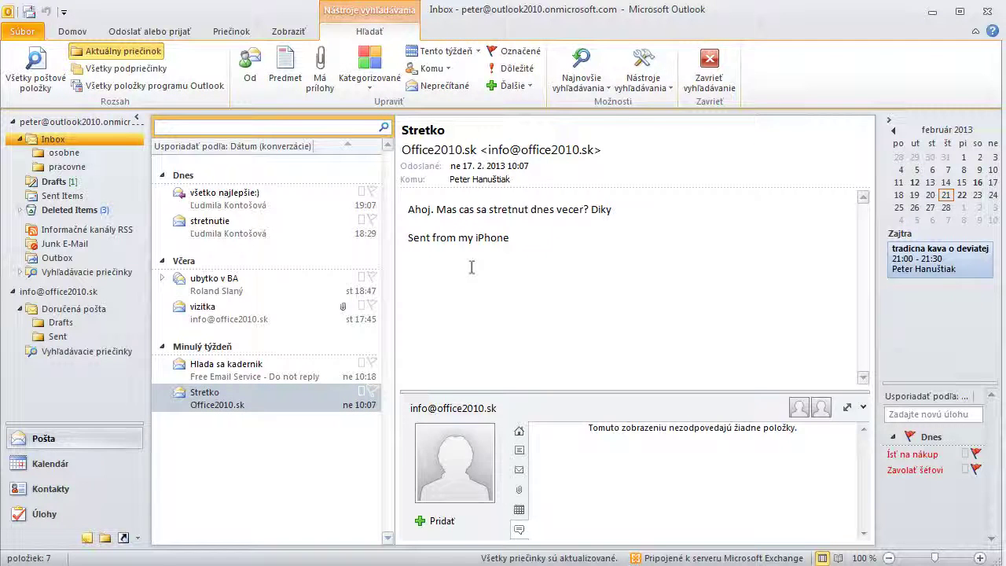
text(tomas)
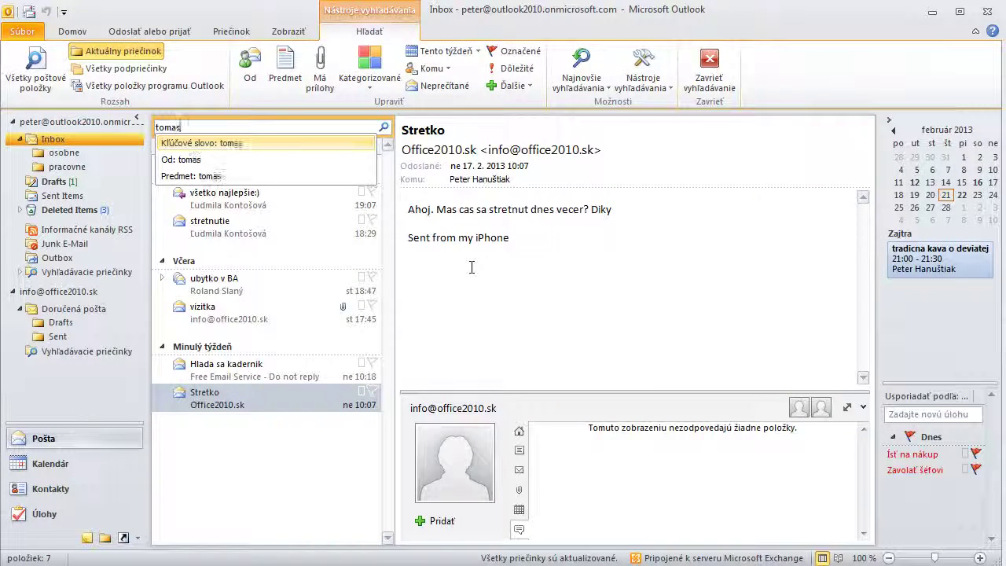
key(Return)
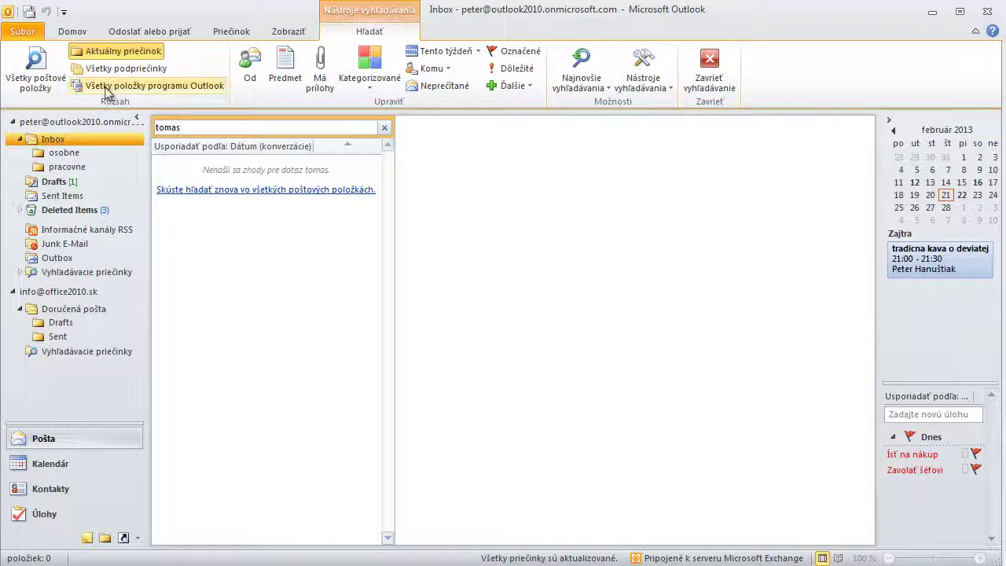
Step: Extend the first-name search scope to Všetky podpriečinky (all subfolders)
click(112, 73)
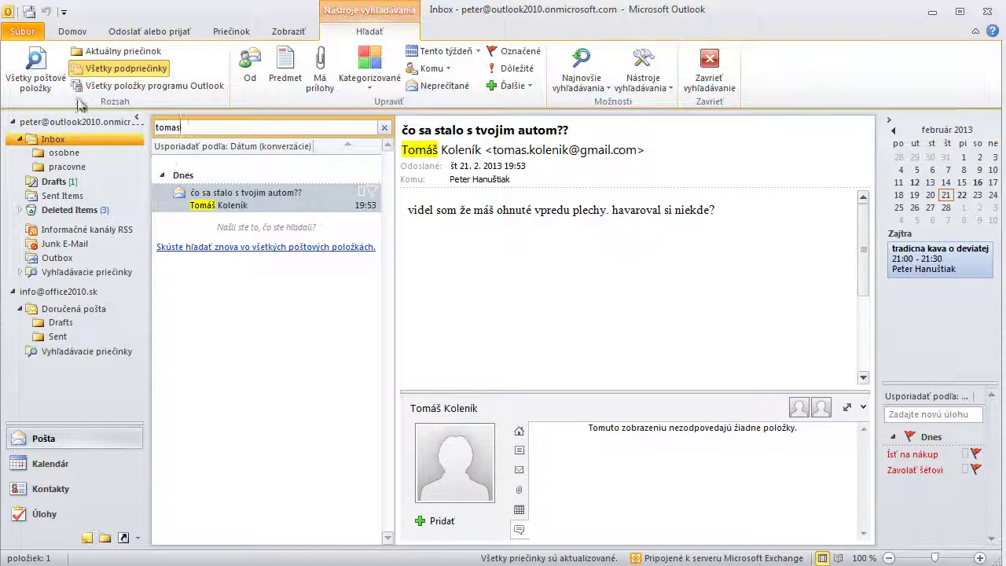
Step: Extend the first-name search to Všetky poštové položky (all mail items)
click(217, 248)
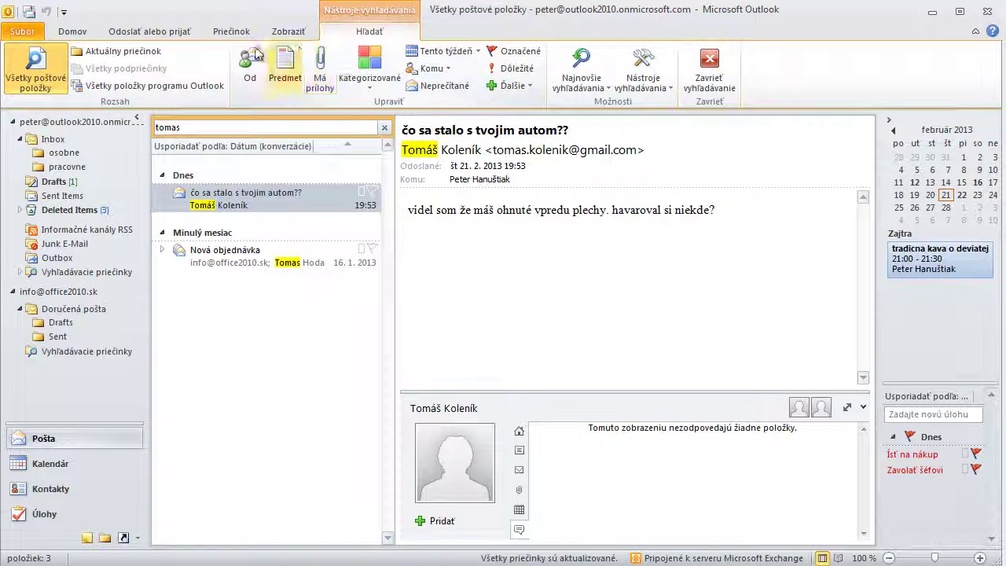
Step: Add a Predmet condition 'ponuka' to the query, then show the Ďalšie property list
click(286, 76)
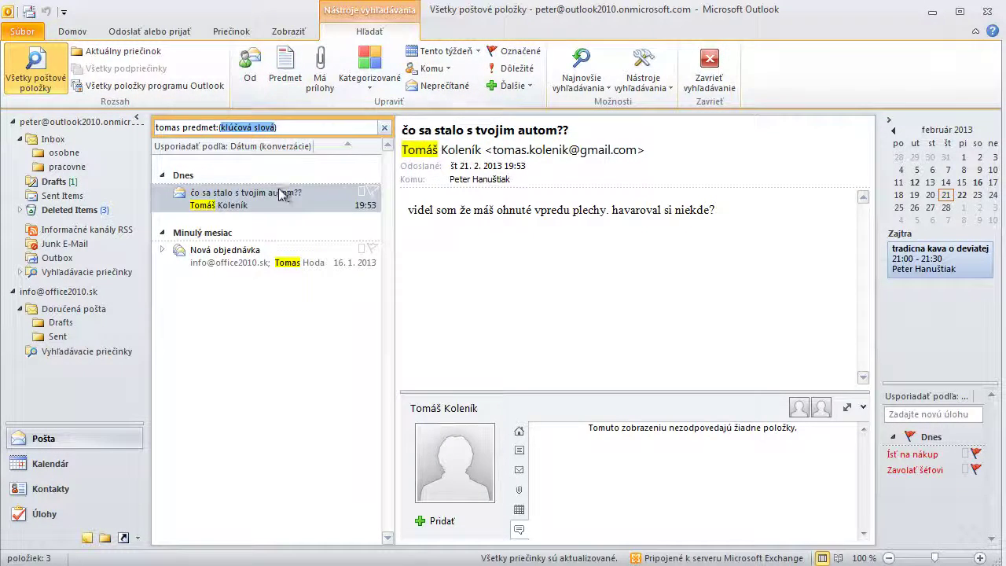
text(ponu)
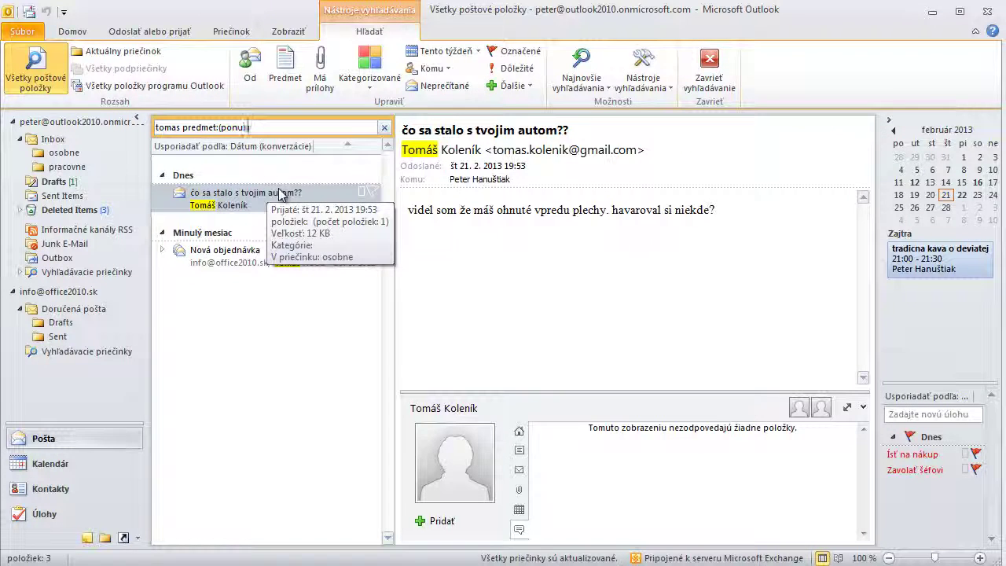
text(ka)
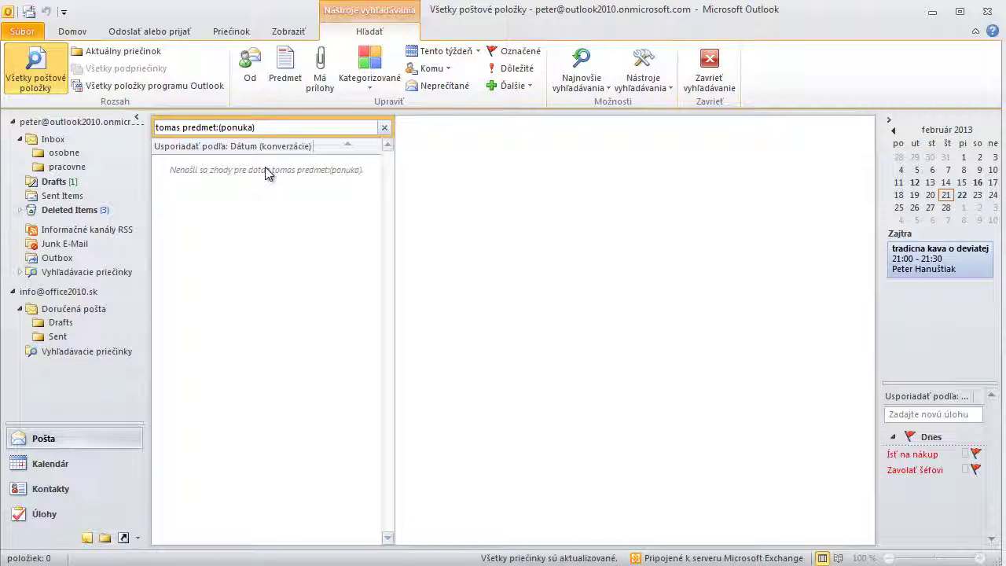
key(Delete)
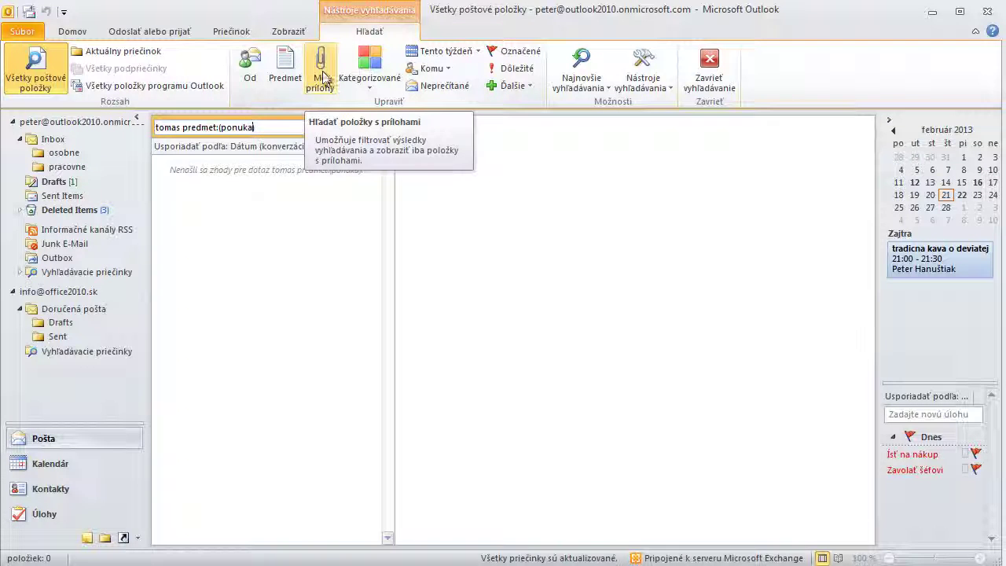
key(BackSpace)
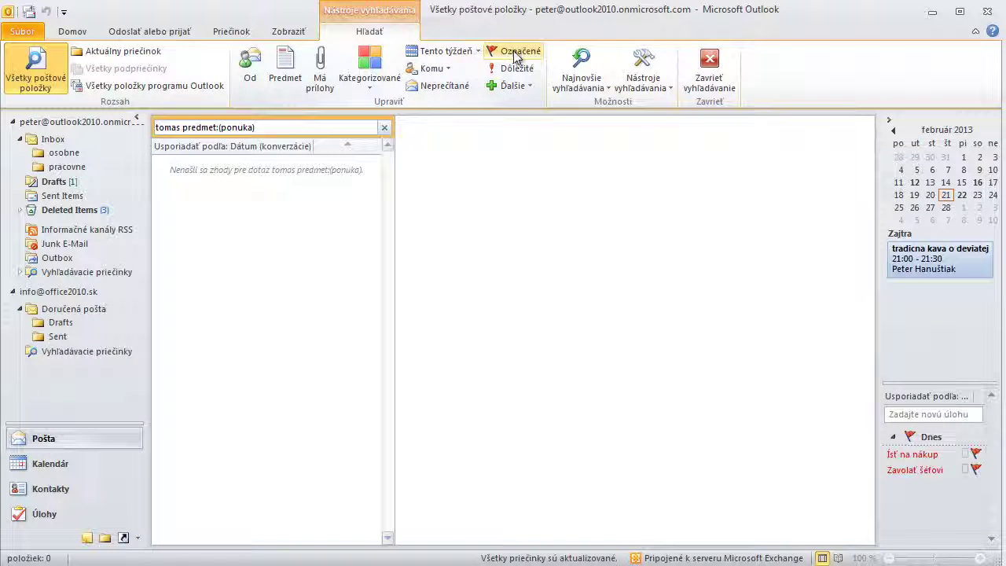
click(529, 87)
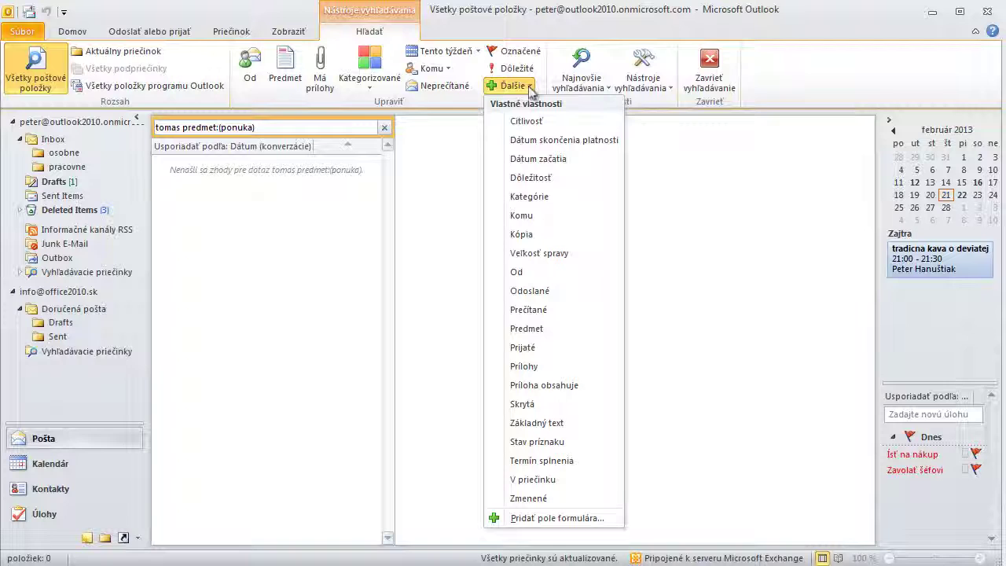